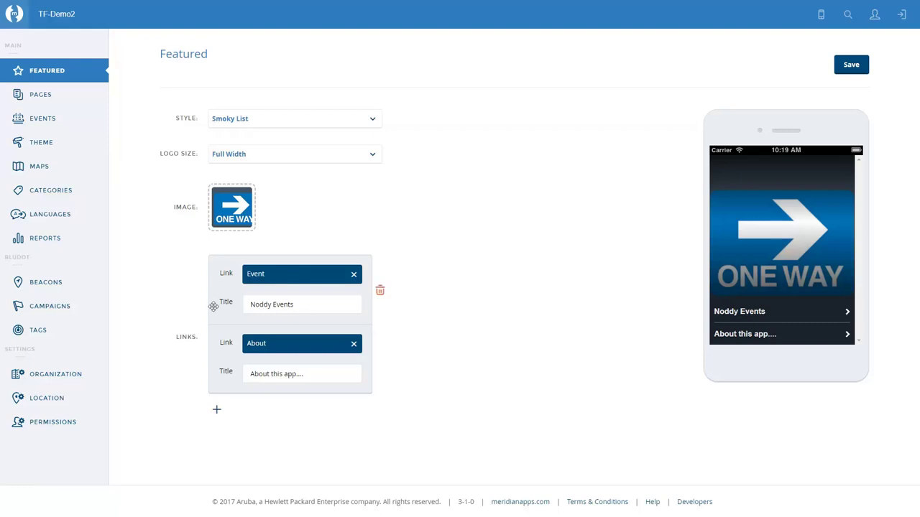
Go to the TF-Demo2 app's Maps page from the Featured page.
{"action": "left_click", "coordinate": [37, 168]}
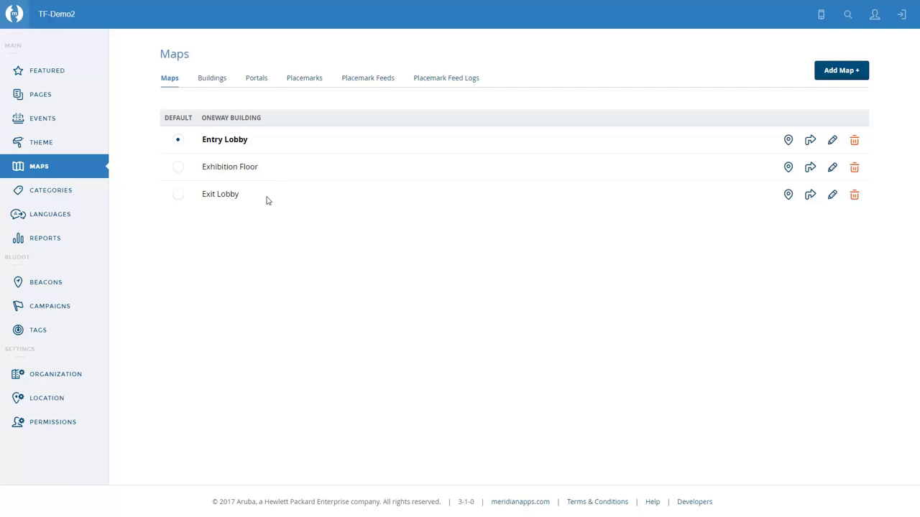
Review the five defined portals, then return to the Maps list.
{"action": "left_click", "coordinate": [256, 79]}
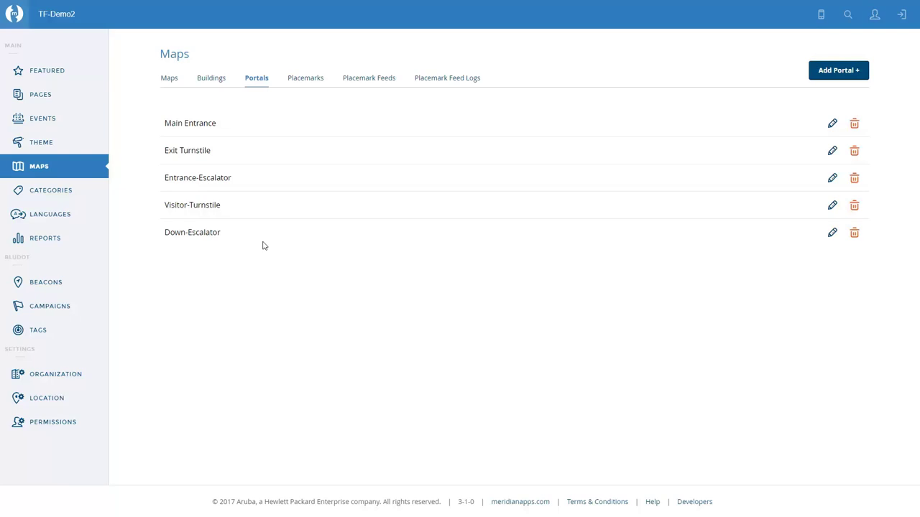
{"action": "left_click", "coordinate": [170, 81]}
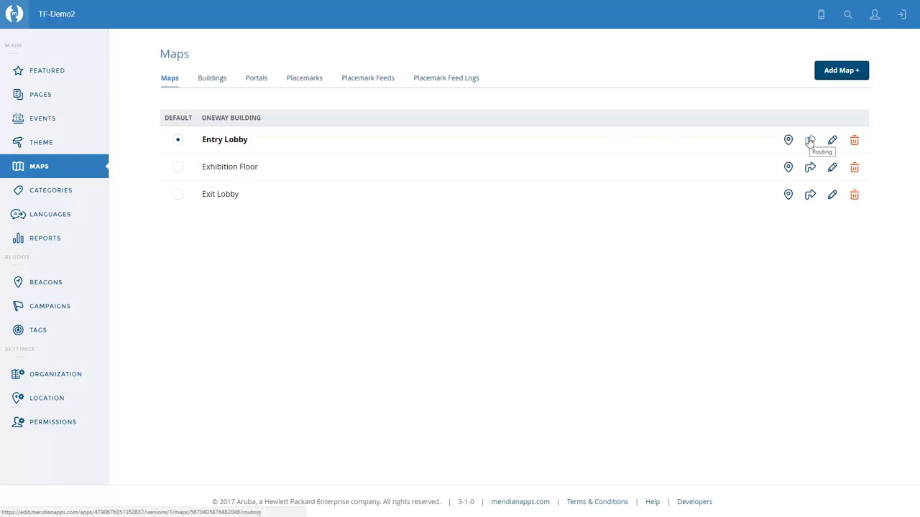
Open Entry Lobby routing and mark the route's left end as an exit for Main Entrance.
{"action": "left_click", "coordinate": [811, 142]}
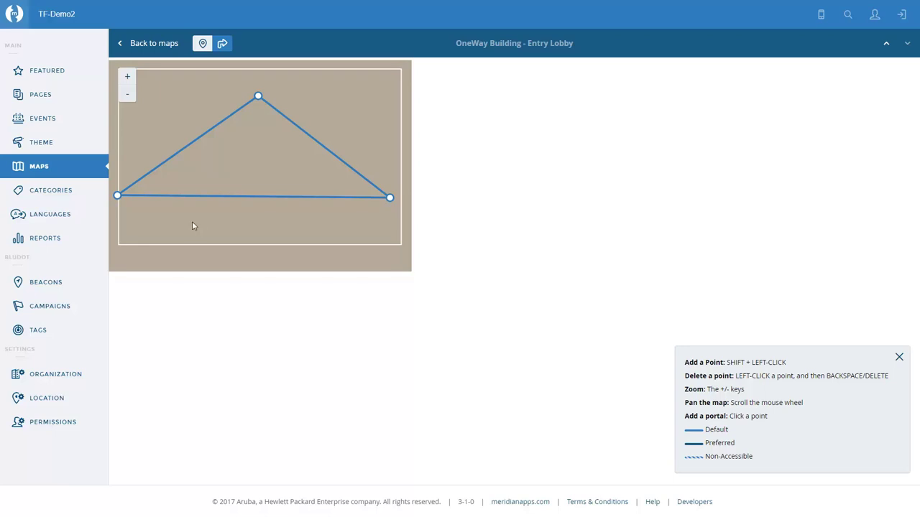
{"action": "left_click", "coordinate": [117, 195]}
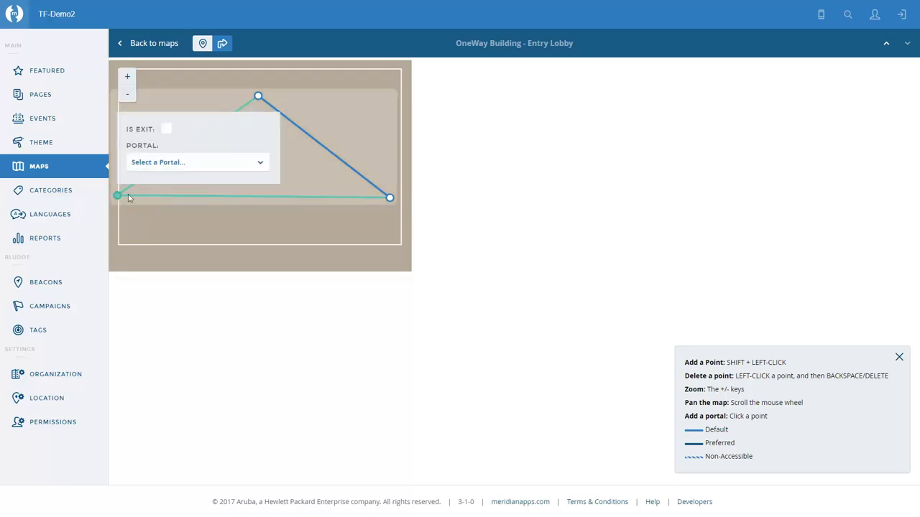
{"action": "left_click", "coordinate": [167, 130]}
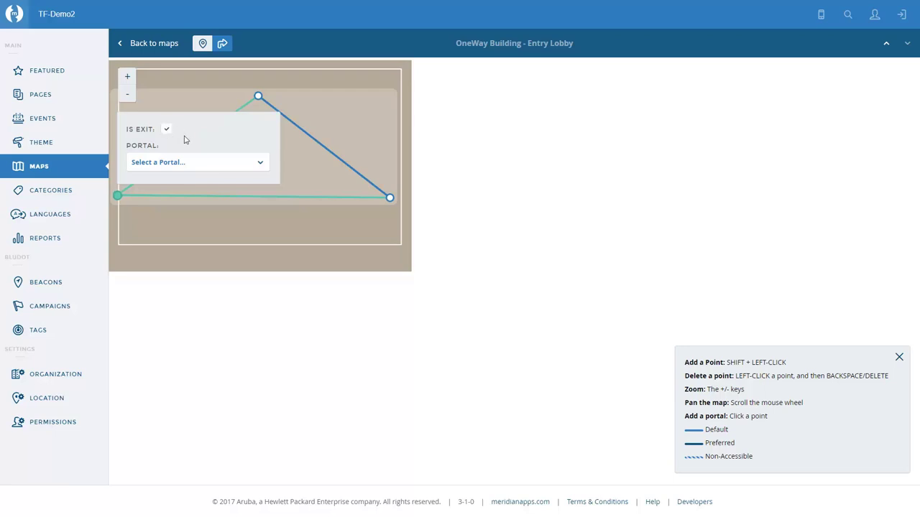
{"action": "left_click", "coordinate": [261, 163]}
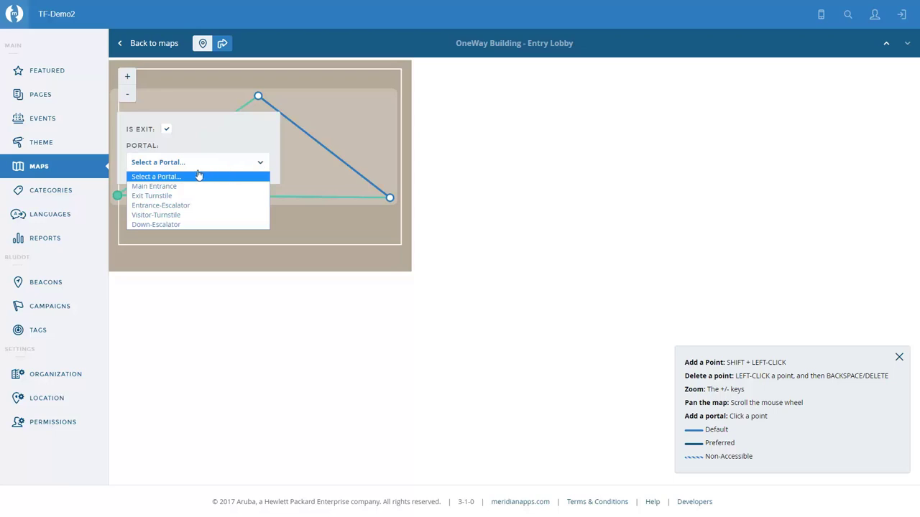
{"action": "left_click", "coordinate": [171, 189]}
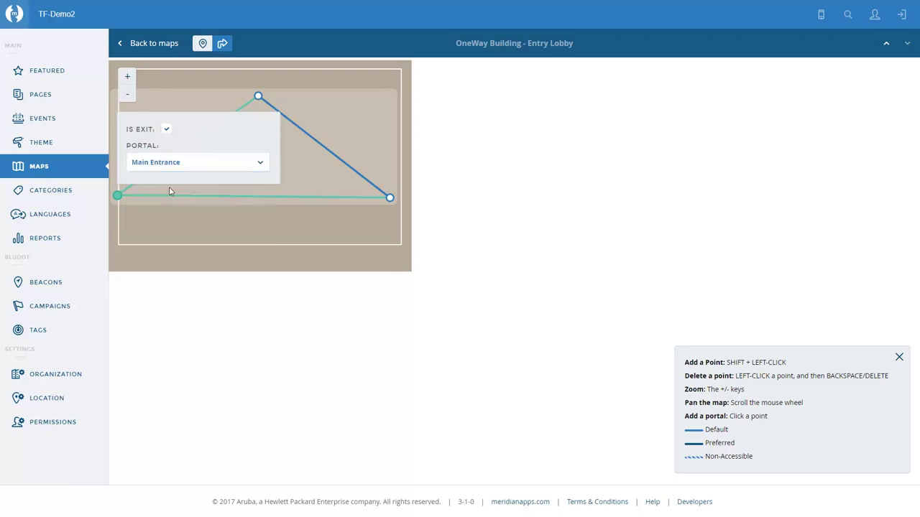
{"action": "left_click", "coordinate": [193, 218]}
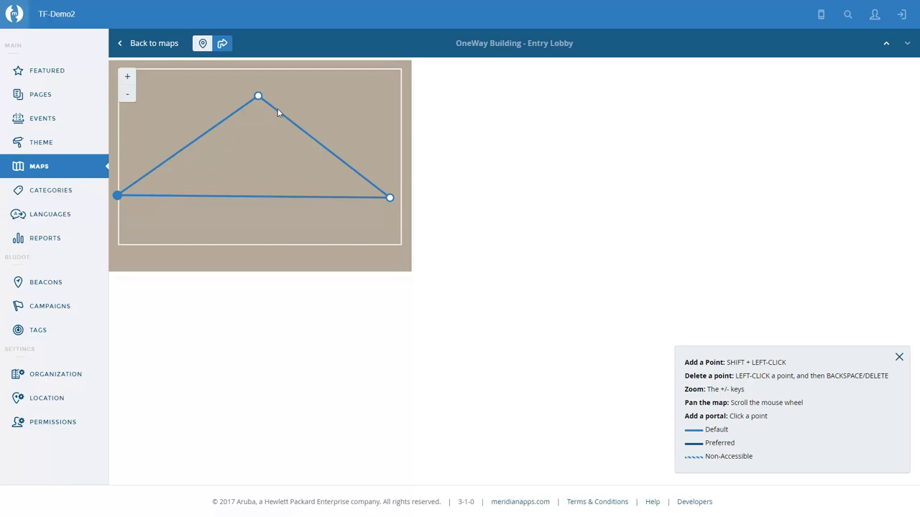
Set the Entry Lobby route's right vertex as an exit for the Entrance-Escalator portal.
{"action": "left_click", "coordinate": [391, 198]}
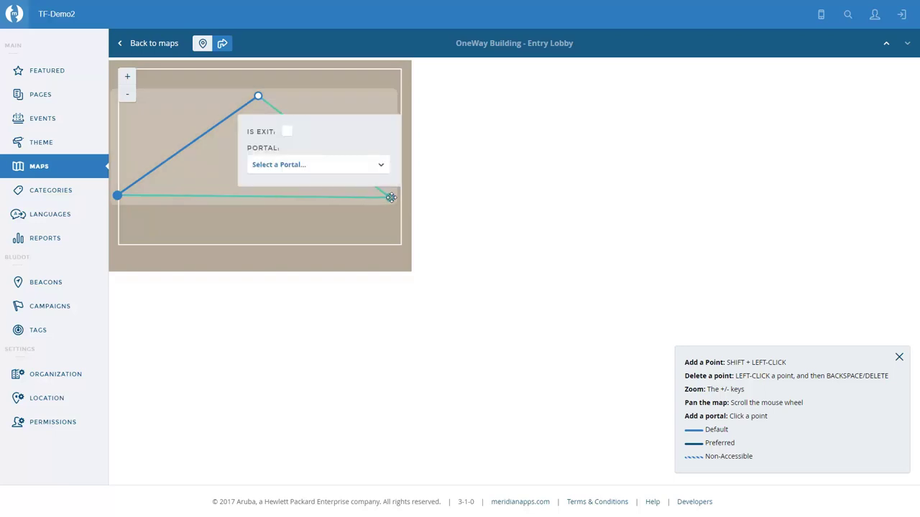
{"action": "left_click", "coordinate": [288, 133]}
{"action": "left_click", "coordinate": [385, 166]}
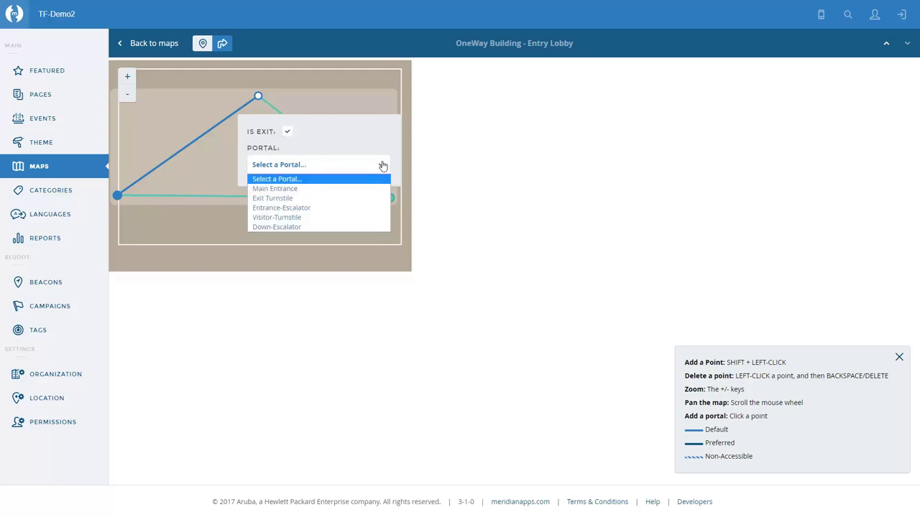
{"action": "left_click", "coordinate": [301, 208]}
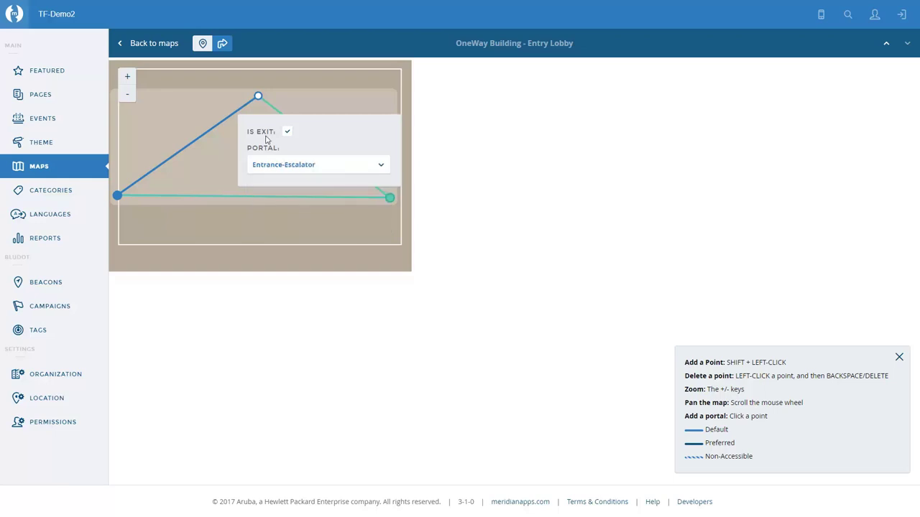
{"action": "left_click", "coordinate": [294, 238]}
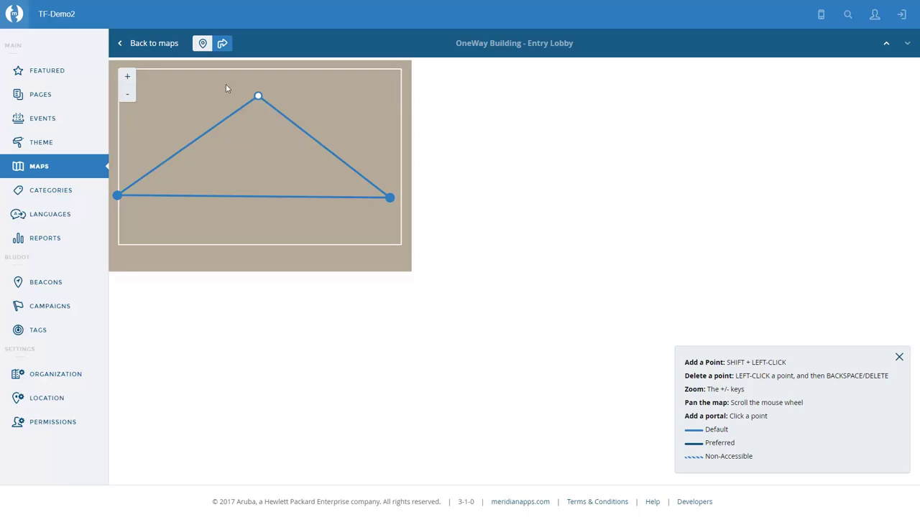
Return to the maps list and open the Exhibition Floor map's routing.
{"action": "left_click", "coordinate": [128, 46]}
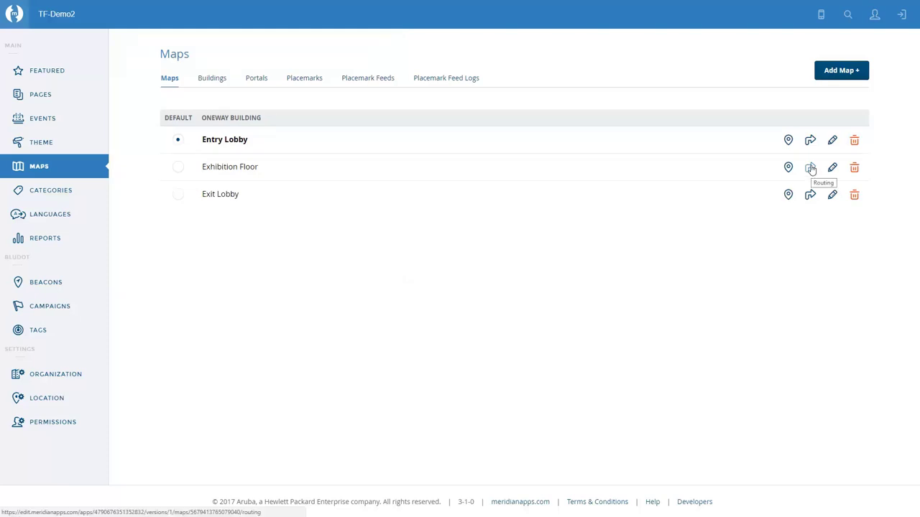
{"action": "left_click", "coordinate": [811, 169]}
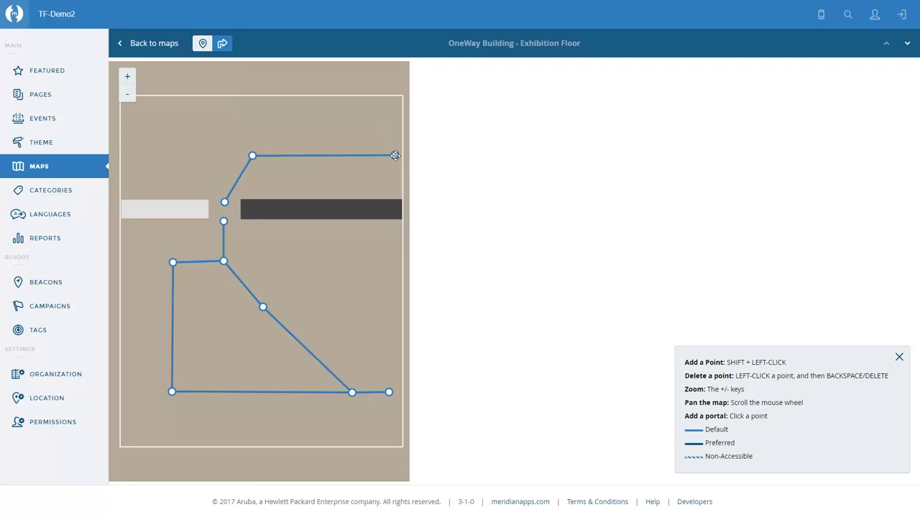
Set the Exhibition Floor path's top-right end point as an exit for Entrance-Escalator.
{"action": "left_click", "coordinate": [396, 156]}
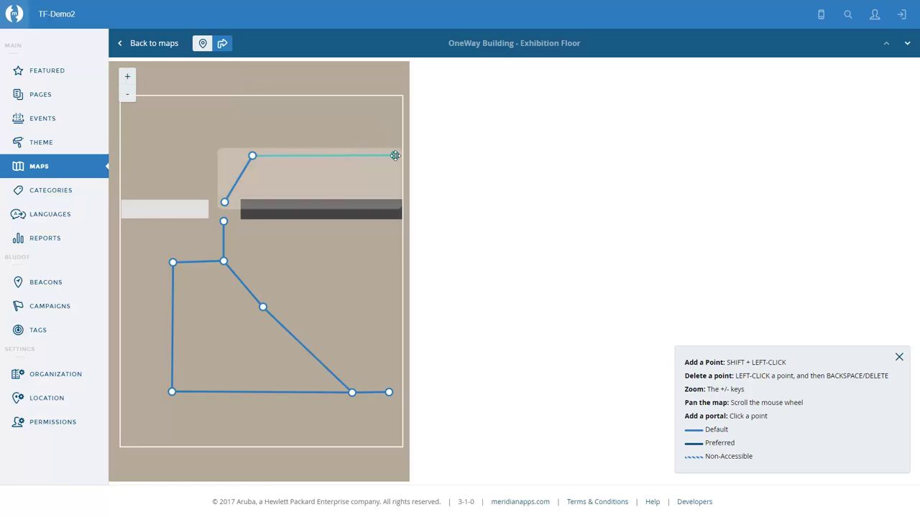
{"action": "left_click", "coordinate": [395, 155]}
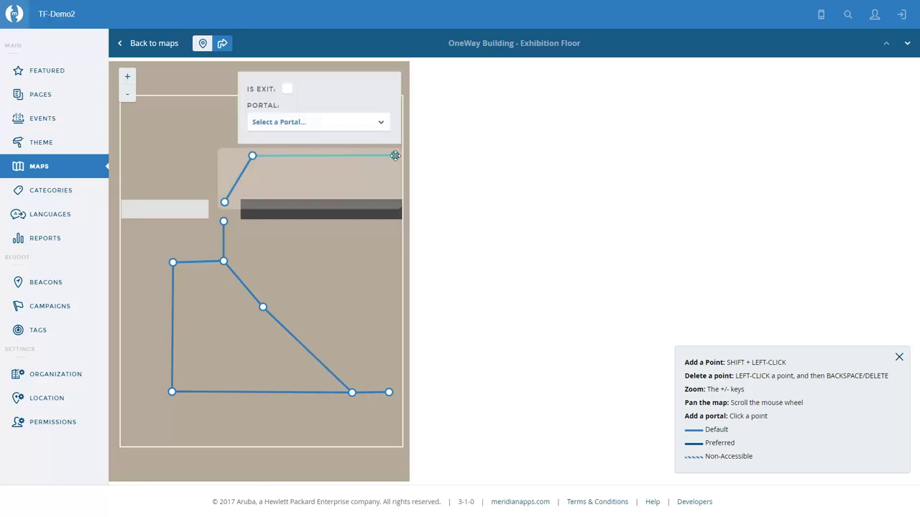
{"action": "left_click", "coordinate": [288, 89]}
{"action": "left_click", "coordinate": [381, 125]}
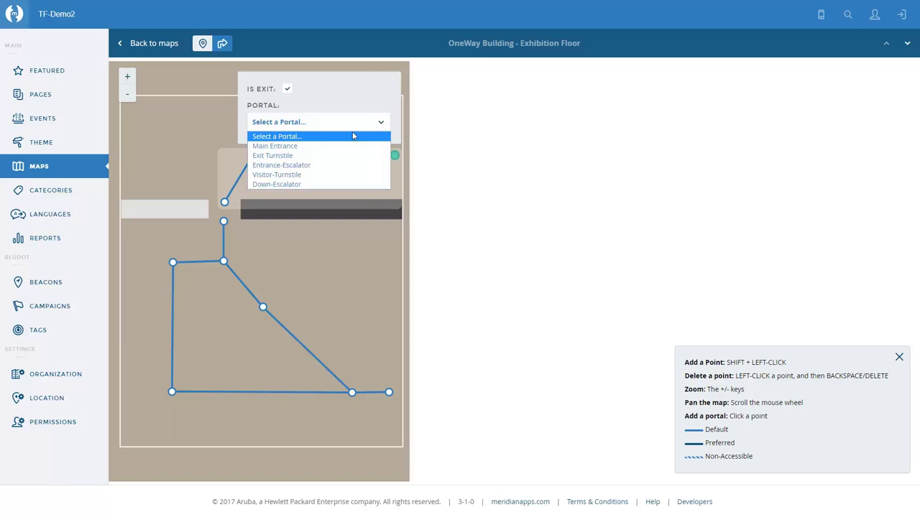
{"action": "left_click", "coordinate": [323, 165]}
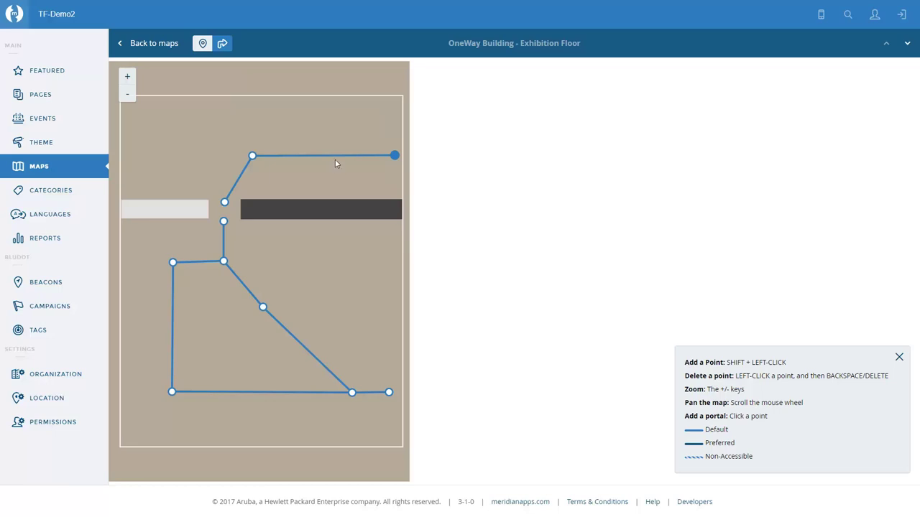
{"action": "left_click", "coordinate": [305, 155], "text": "shift"}
Mark the node at the dark bar's left end as an exit with portal Visitor-Turnstile.
{"action": "left_click_drag", "start_coordinate": [304, 155], "coordinate": [252, 156]}
{"action": "left_click", "coordinate": [225, 203]}
{"action": "left_click", "coordinate": [225, 202]}
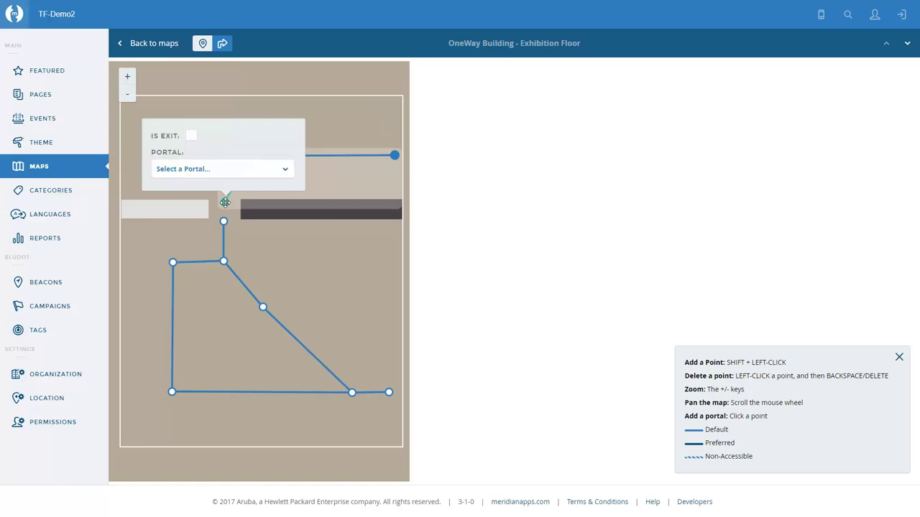
{"action": "left_click", "coordinate": [191, 137]}
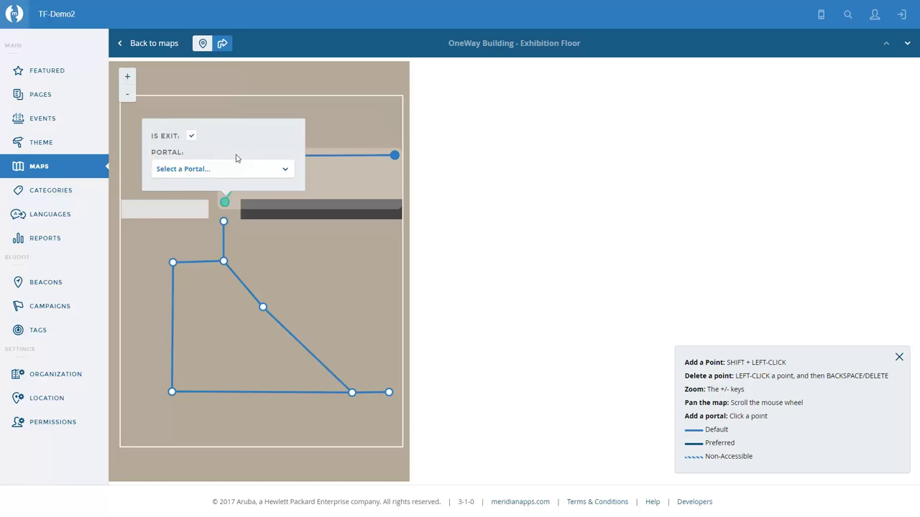
{"action": "left_click", "coordinate": [285, 170]}
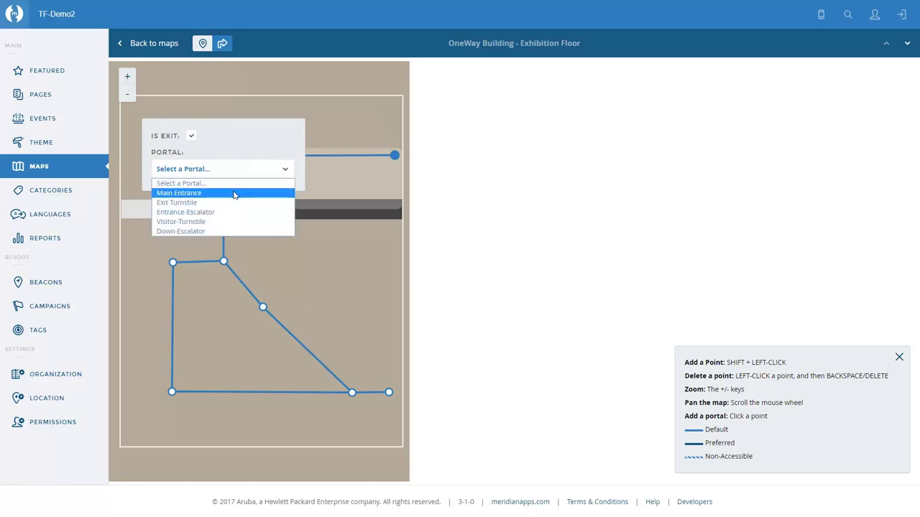
{"action": "left_click", "coordinate": [193, 224]}
{"action": "left_click", "coordinate": [193, 224]}
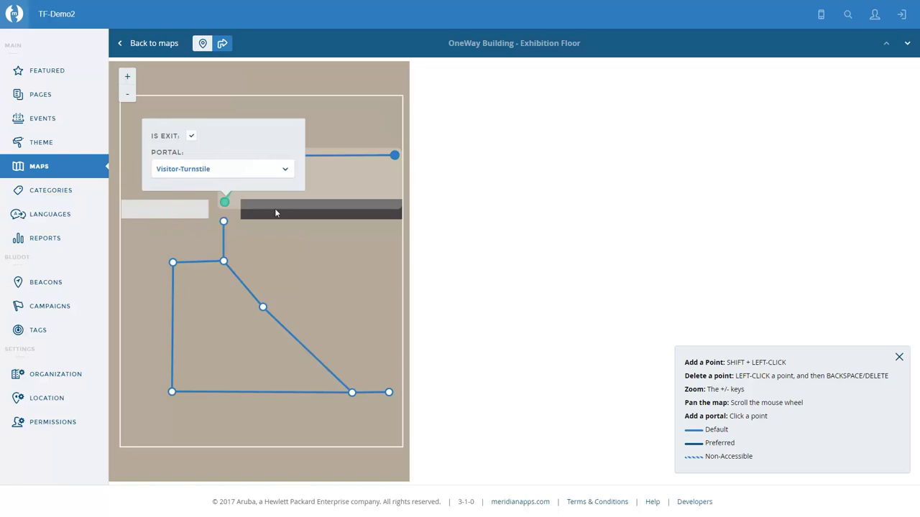
{"action": "left_click", "coordinate": [339, 187]}
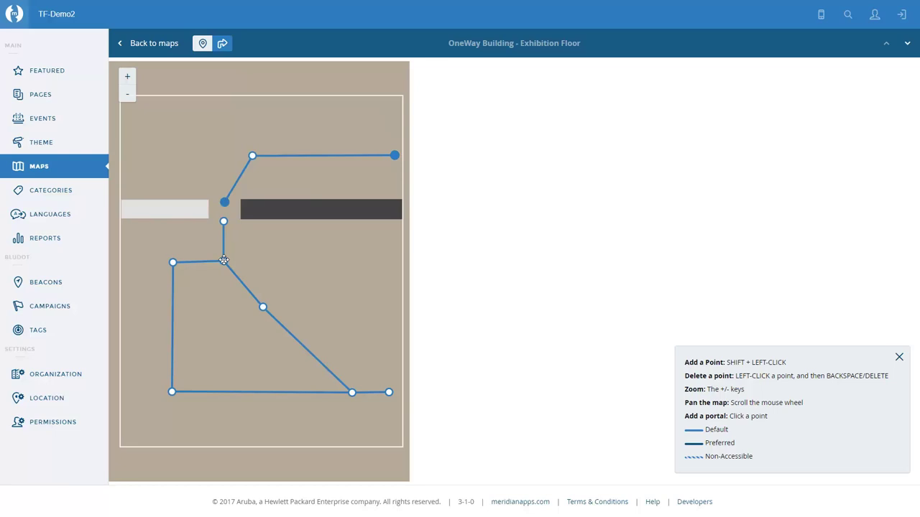
Assign Visitor-Turnstile to the node below that exit, leaving Is Exit unchecked.
{"action": "left_click", "coordinate": [224, 222]}
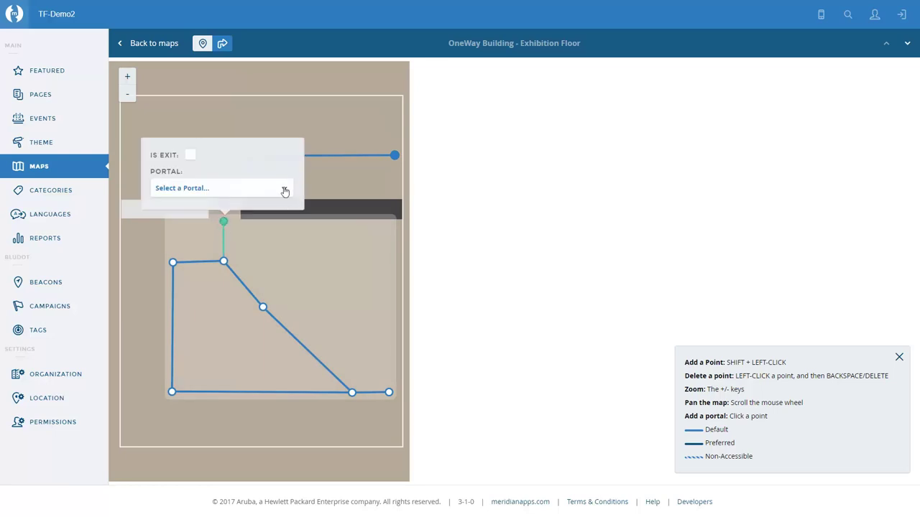
{"action": "left_click", "coordinate": [284, 190]}
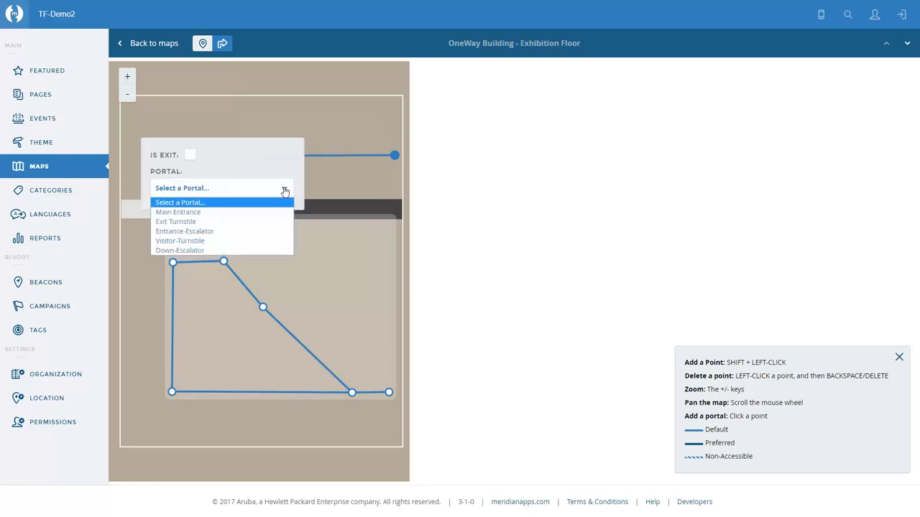
{"action": "left_click", "coordinate": [193, 241]}
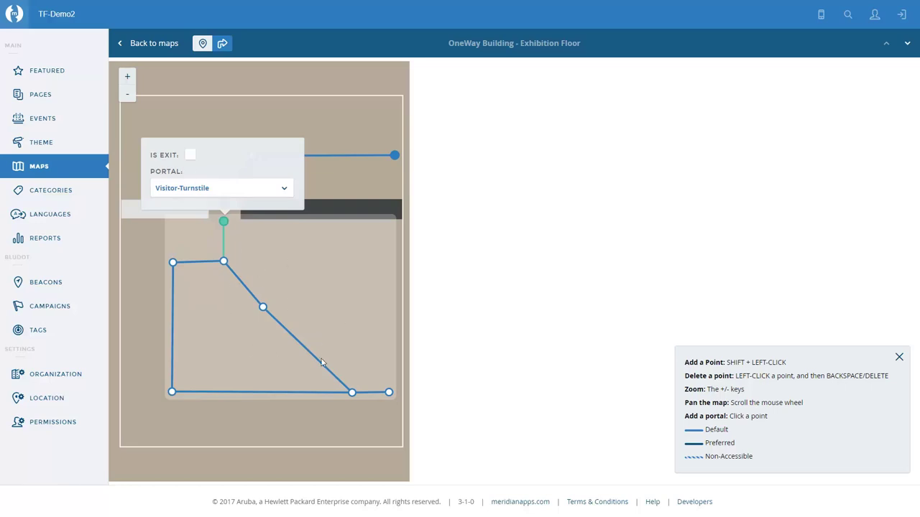
{"action": "left_click", "coordinate": [283, 278]}
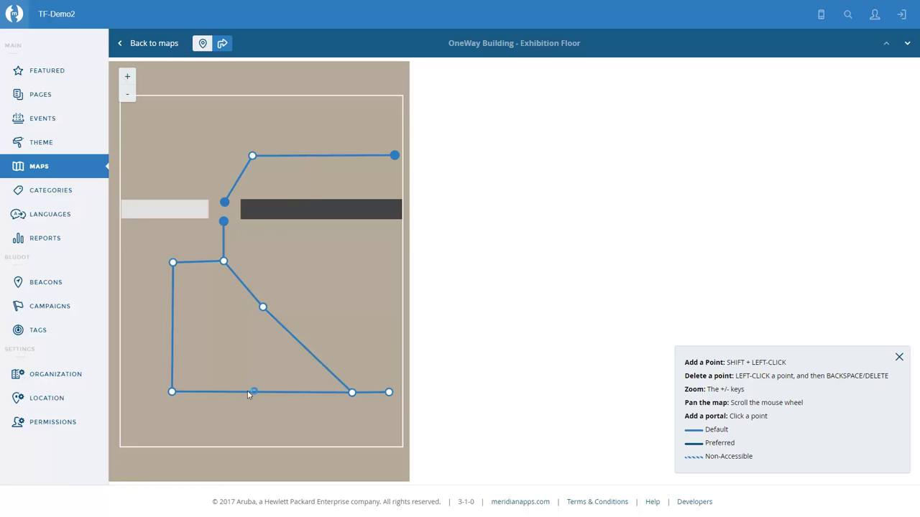
Make the path's bottom-right end point an exit assigned to the Down-Escalator portal.
{"action": "left_click", "coordinate": [389, 392]}
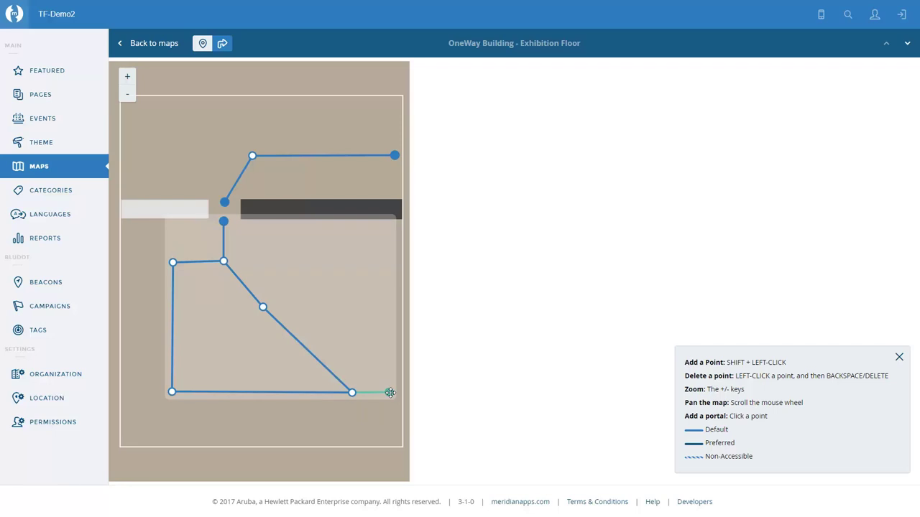
{"action": "left_click", "coordinate": [390, 392]}
{"action": "left_click", "coordinate": [390, 393]}
{"action": "left_click", "coordinate": [388, 391]}
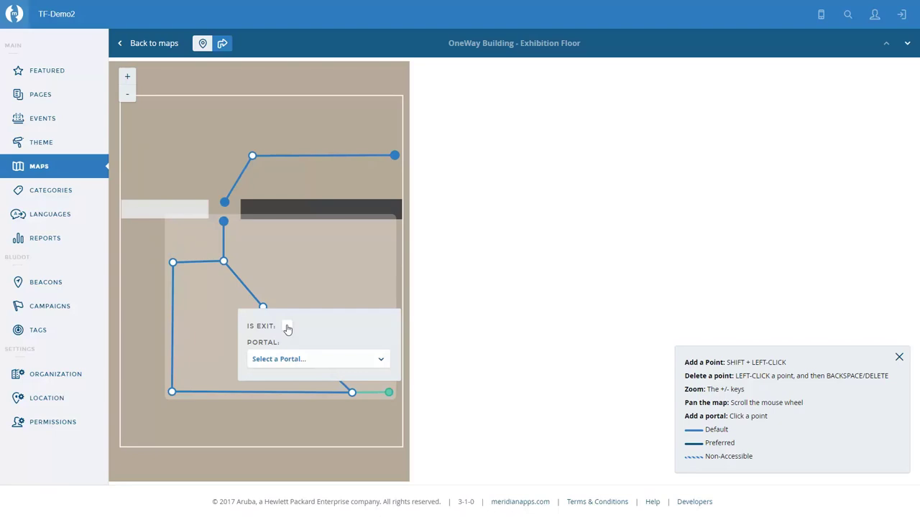
{"action": "left_click", "coordinate": [287, 328]}
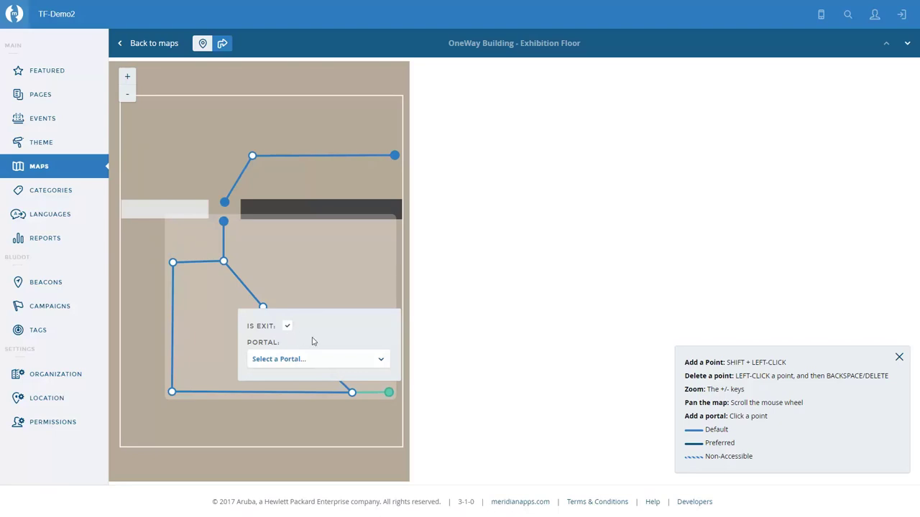
{"action": "left_click", "coordinate": [381, 361]}
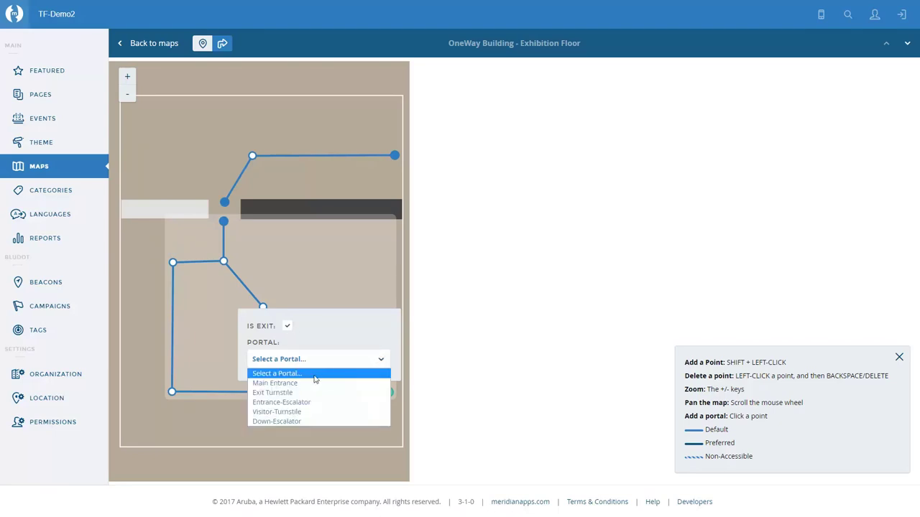
{"action": "left_click", "coordinate": [293, 421]}
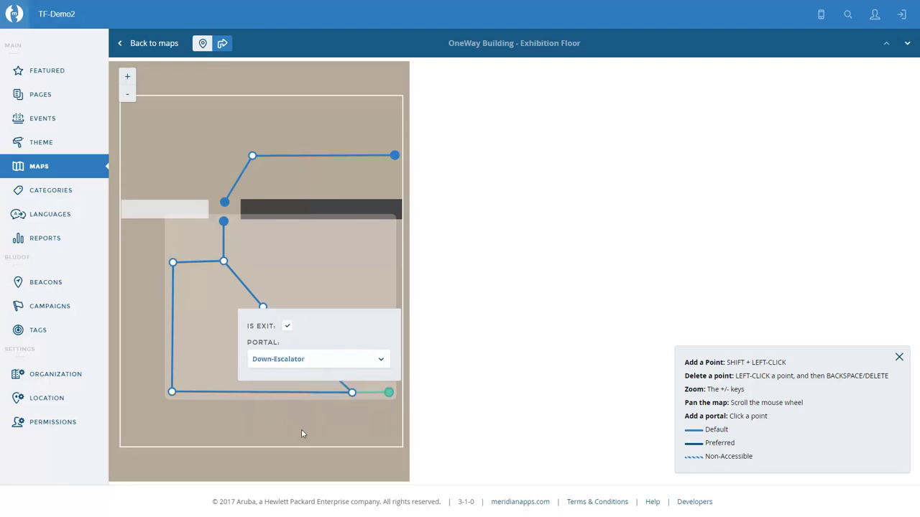
{"action": "left_click", "coordinate": [306, 426]}
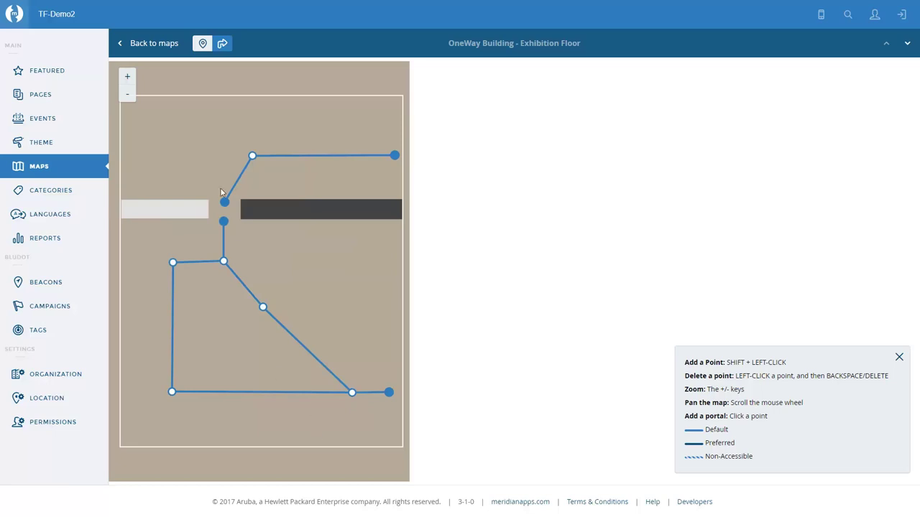
Go back to the maps list and open routing for the Exit Lobby map.
{"action": "left_click", "coordinate": [146, 44]}
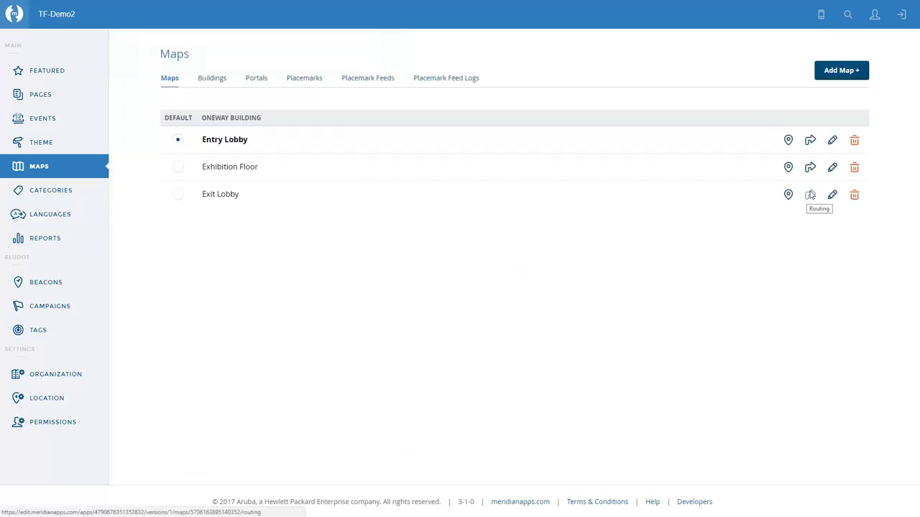
{"action": "left_click", "coordinate": [810, 195]}
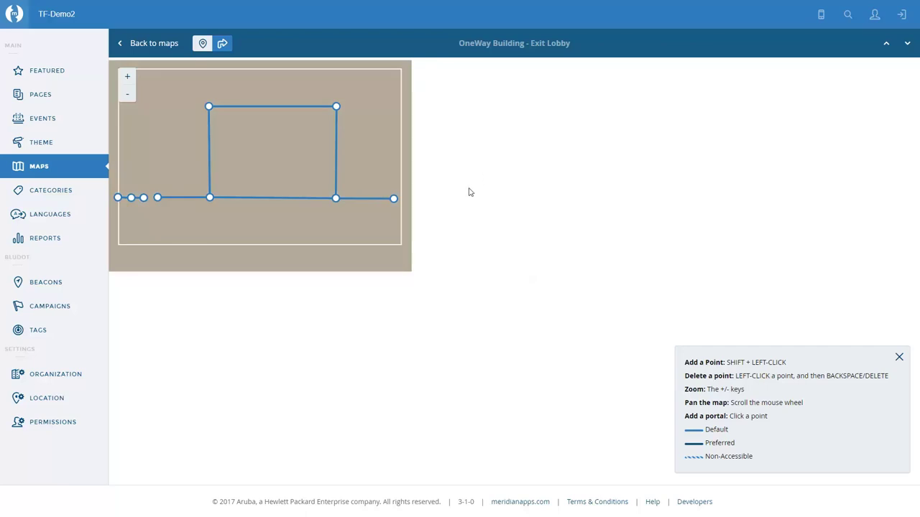
Link the Exit Lobby path's rightmost endpoint to the Down-Escalator portal, leaving Is Exit unticked.
{"action": "left_click", "coordinate": [393, 199]}
{"action": "left_click", "coordinate": [394, 199]}
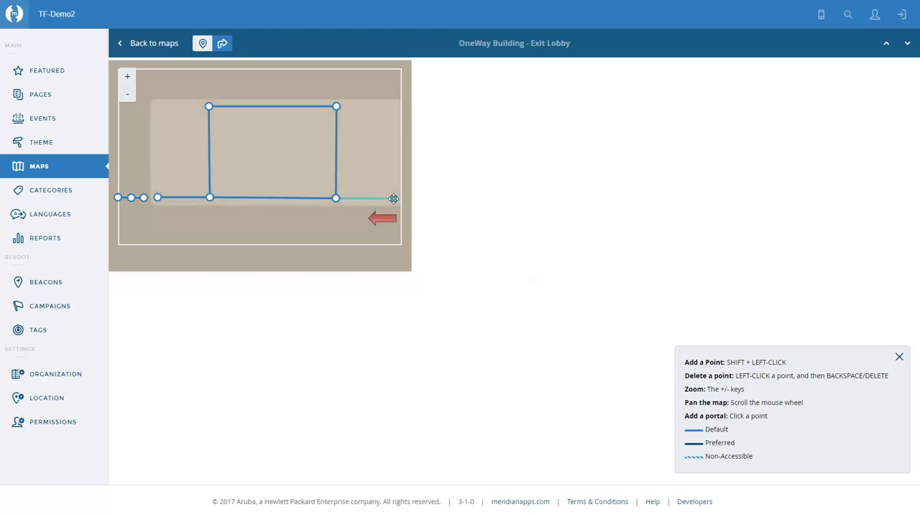
{"action": "left_click", "coordinate": [394, 199]}
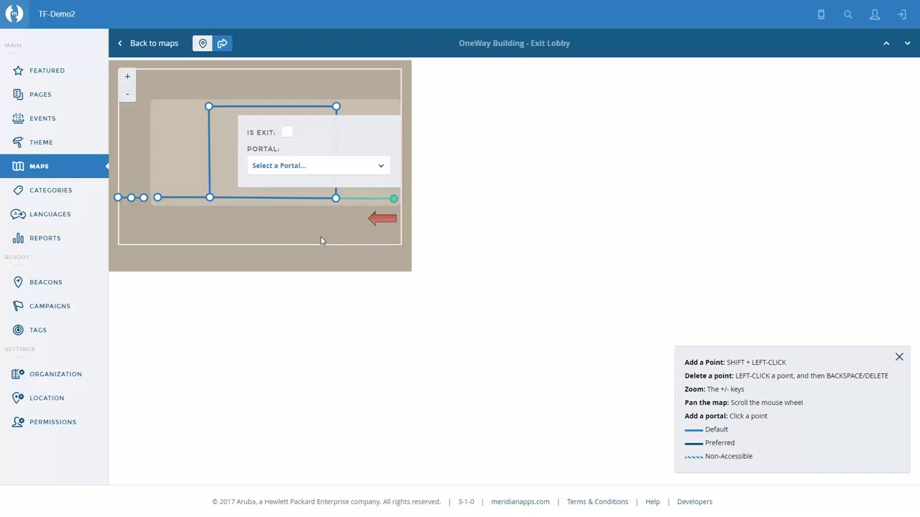
{"action": "left_click", "coordinate": [381, 167]}
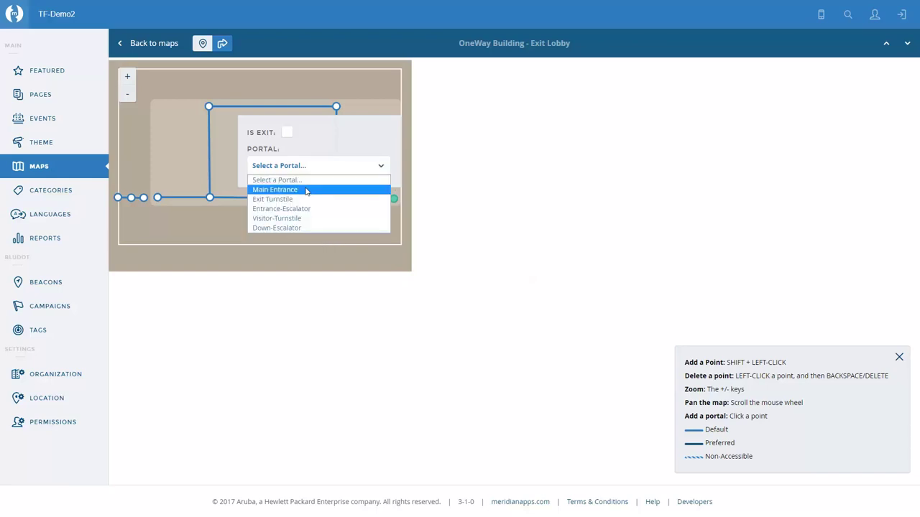
{"action": "left_click", "coordinate": [287, 228]}
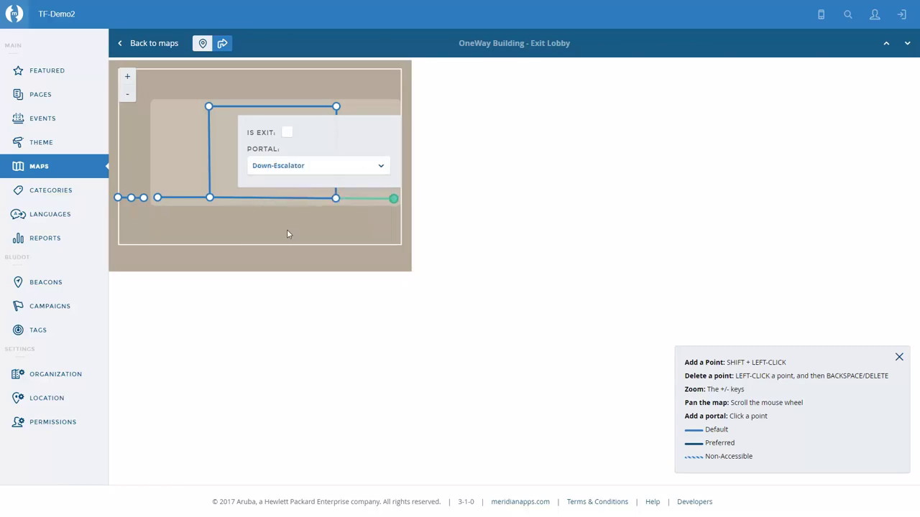
{"action": "left_click", "coordinate": [363, 227]}
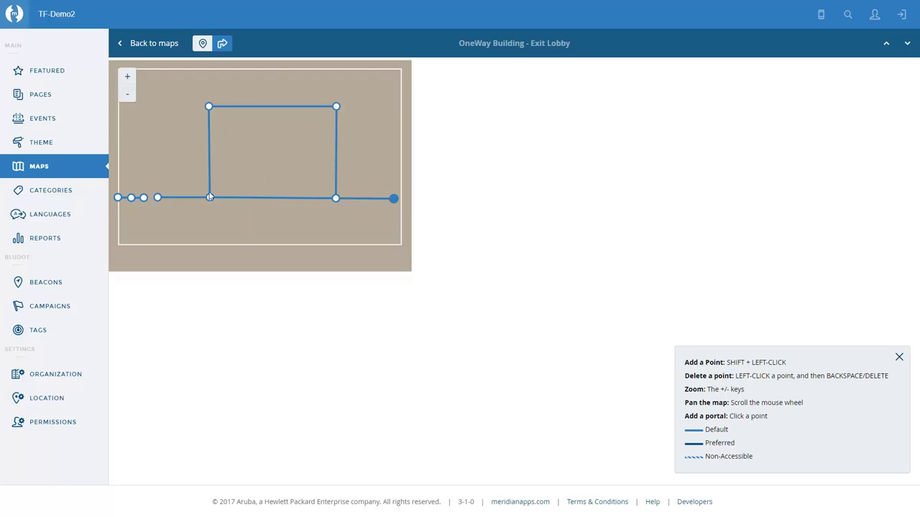
Make the point left of the lower-left corner an exit portal linked to Exit Turnstile.
{"action": "left_click", "coordinate": [157, 197]}
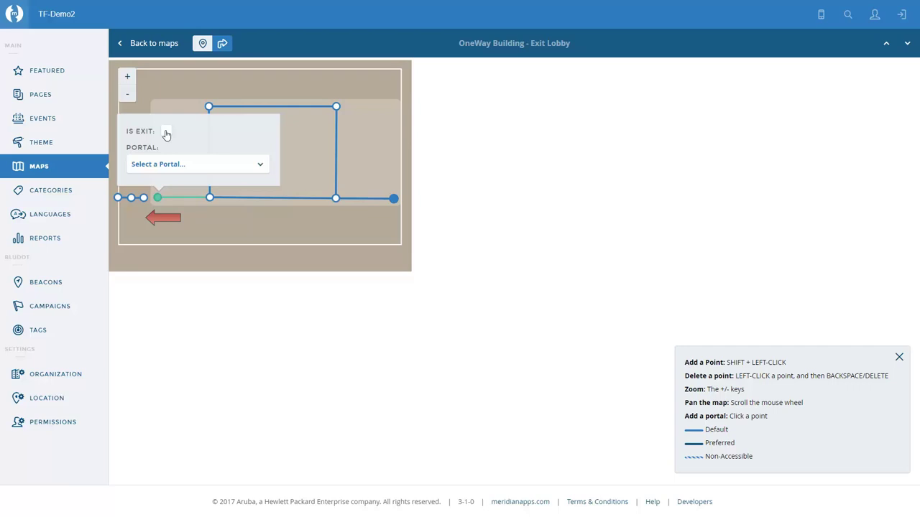
{"action": "left_click", "coordinate": [166, 134]}
{"action": "left_click", "coordinate": [261, 165]}
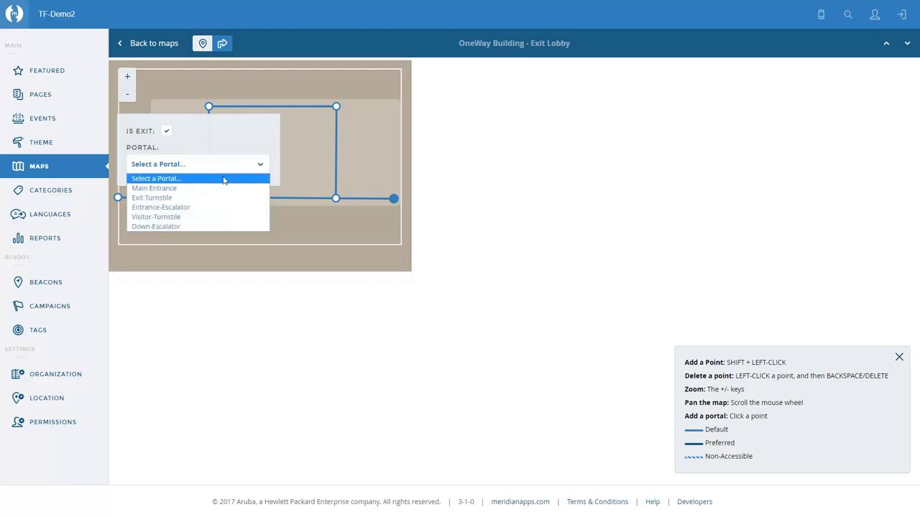
{"action": "left_click", "coordinate": [179, 198]}
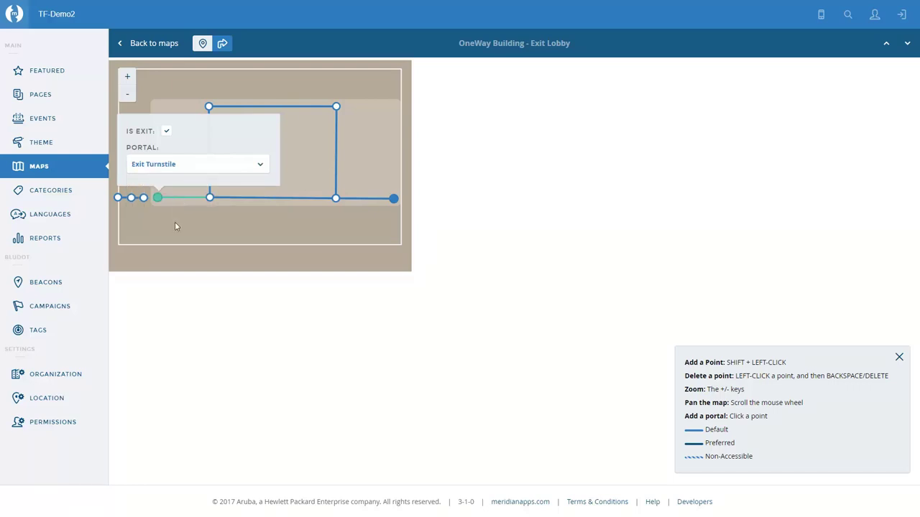
{"action": "left_click", "coordinate": [175, 223]}
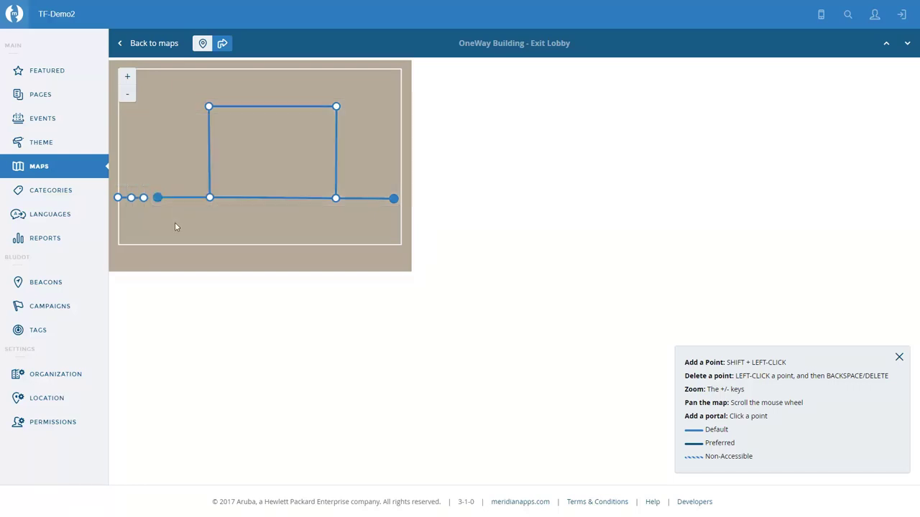
{"action": "left_click", "coordinate": [145, 198]}
Link the next point further left to the Exit Turnstile portal, with Is Exit unticked.
{"action": "left_click", "coordinate": [145, 199]}
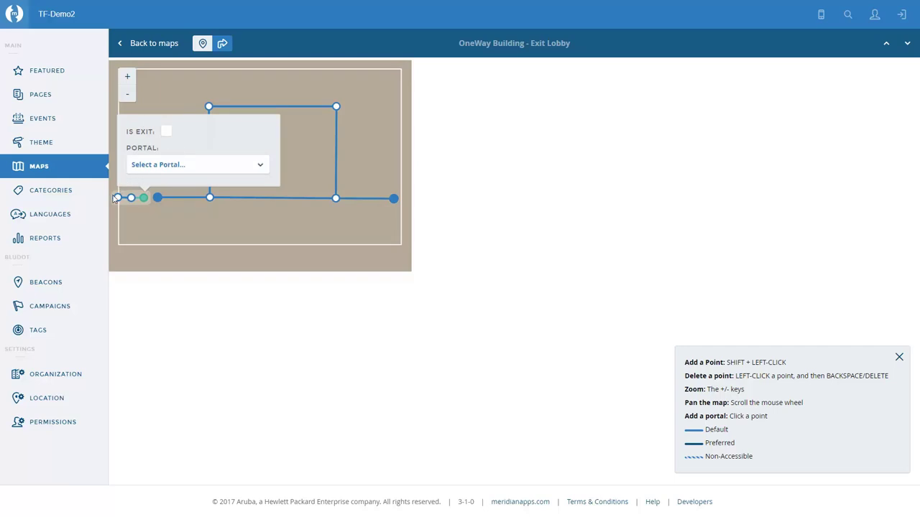
{"action": "left_click", "coordinate": [261, 167]}
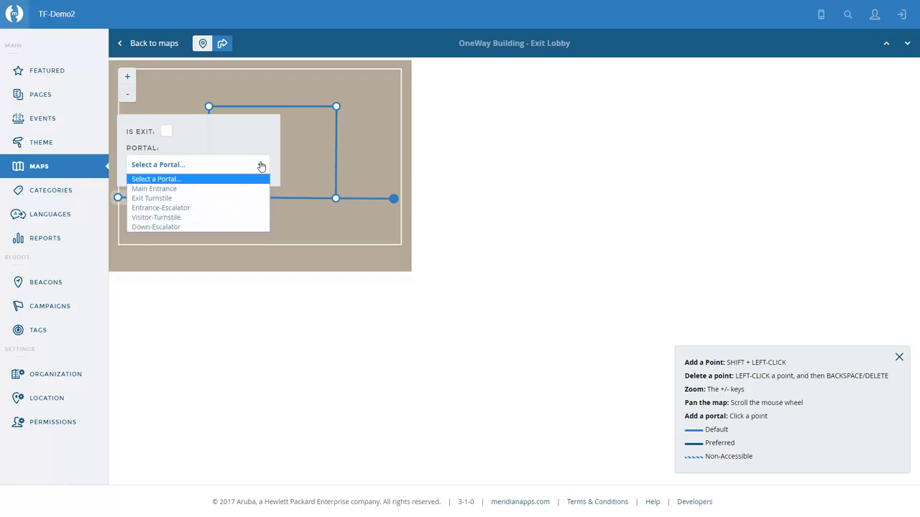
{"action": "left_click", "coordinate": [159, 203]}
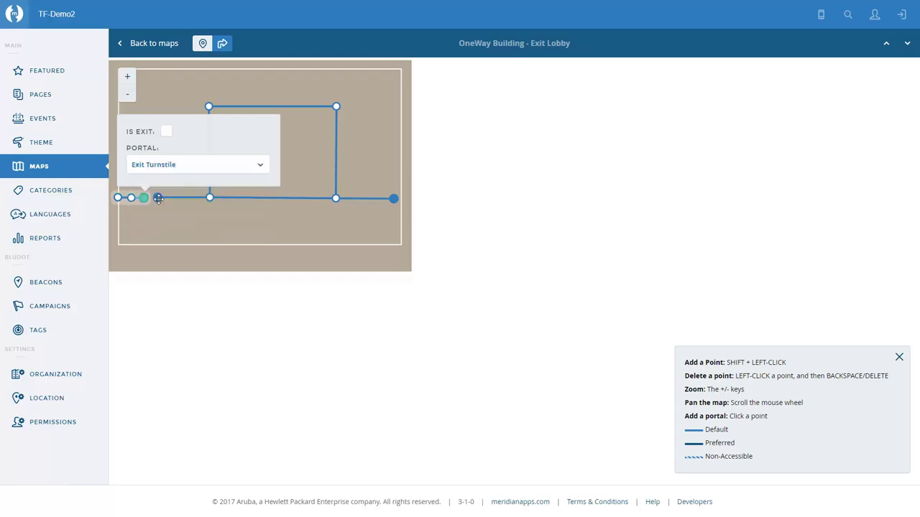
{"action": "left_click", "coordinate": [166, 233]}
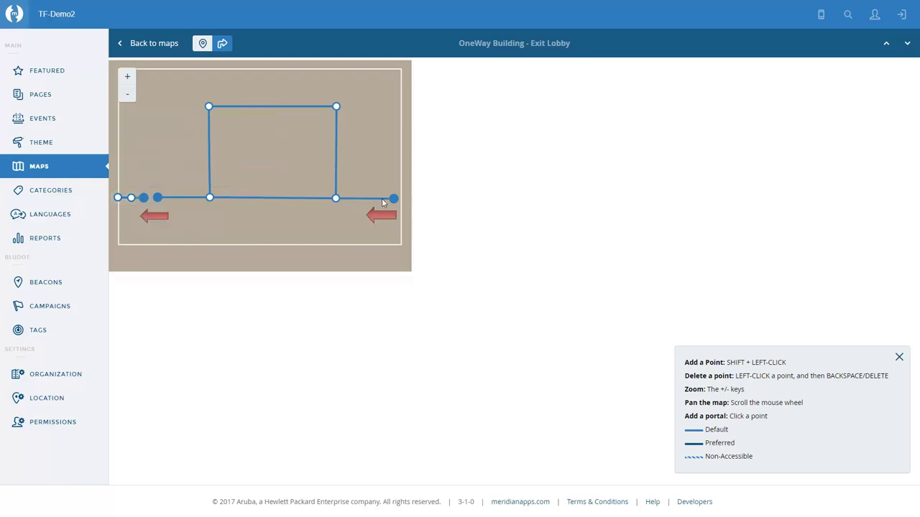
Mark the path's leftmost endpoint as an exit and link it to the Main Entrance portal.
{"action": "left_click", "coordinate": [117, 197]}
{"action": "left_click", "coordinate": [117, 197]}
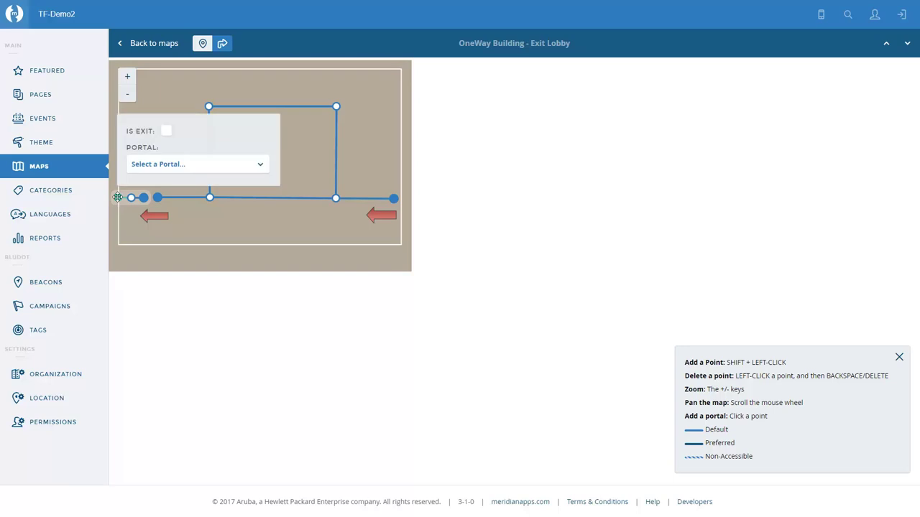
{"action": "left_click", "coordinate": [166, 131]}
{"action": "left_click", "coordinate": [261, 164]}
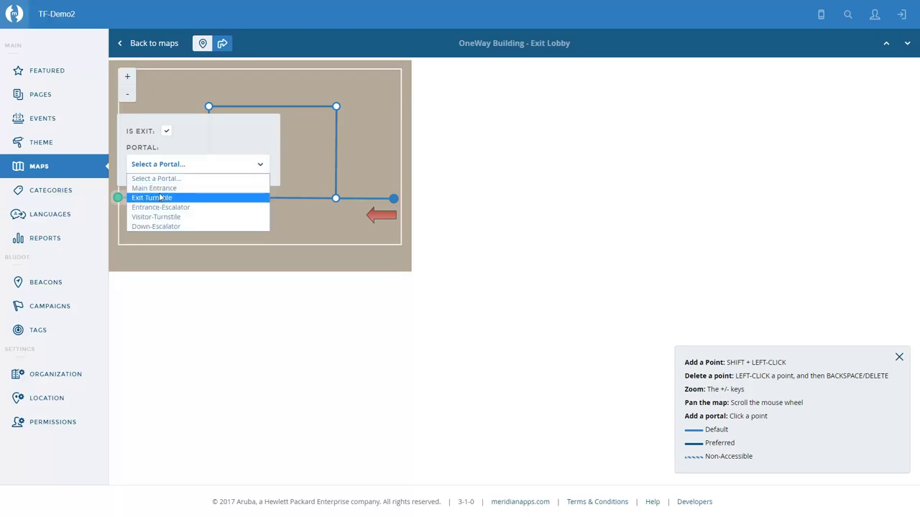
{"action": "left_click", "coordinate": [158, 189]}
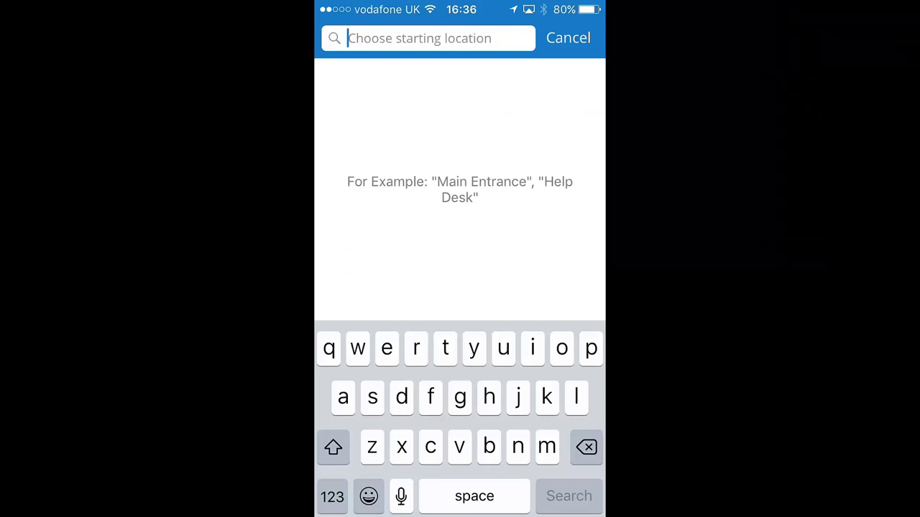
Start directions from Exhibition via an 'exh' search and swipe through all six steps to arrival.
{"action": "type", "text": "exh"}
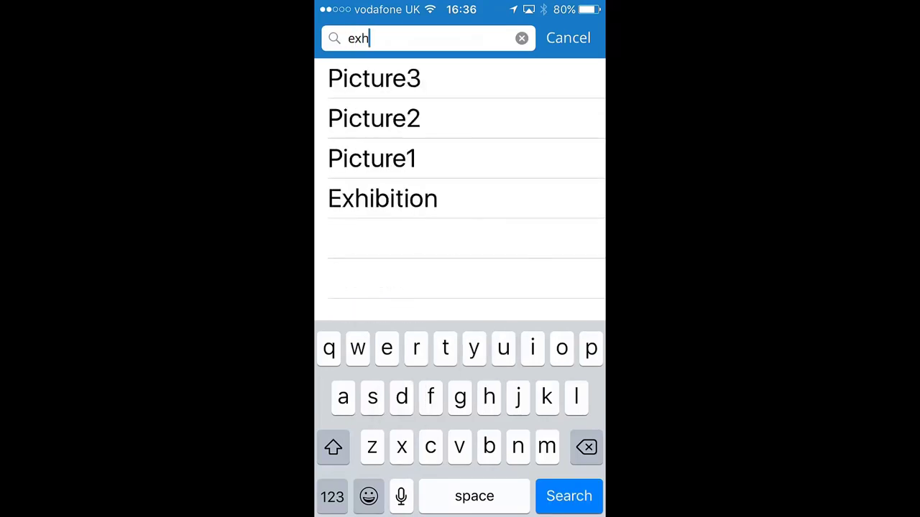
{"action": "left_click", "coordinate": [382, 198]}
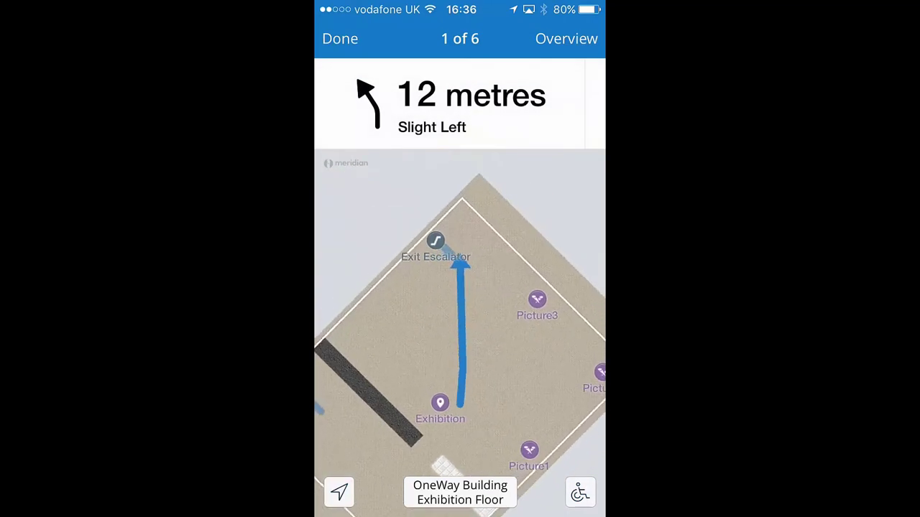
{"action": "left_click_drag", "start_coordinate": [518, 108], "coordinate": [374, 108]}
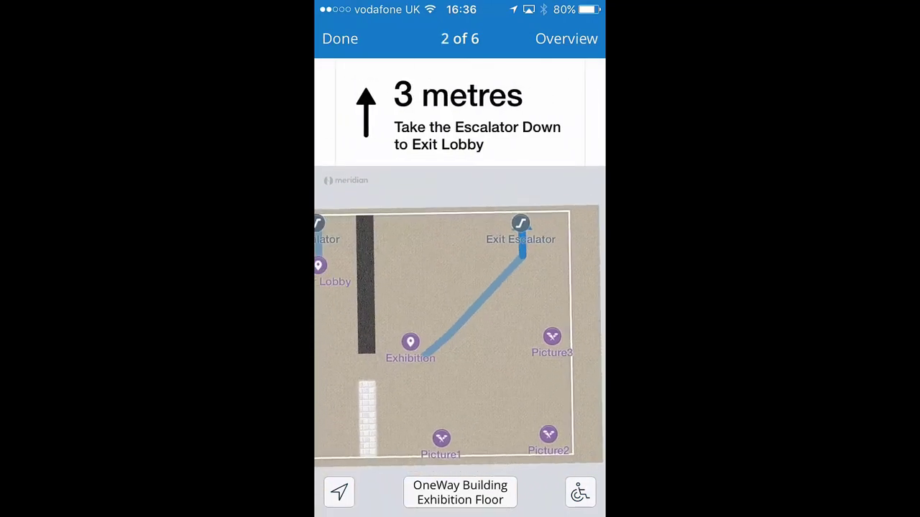
{"action": "left_click_drag", "start_coordinate": [518, 107], "coordinate": [373, 108]}
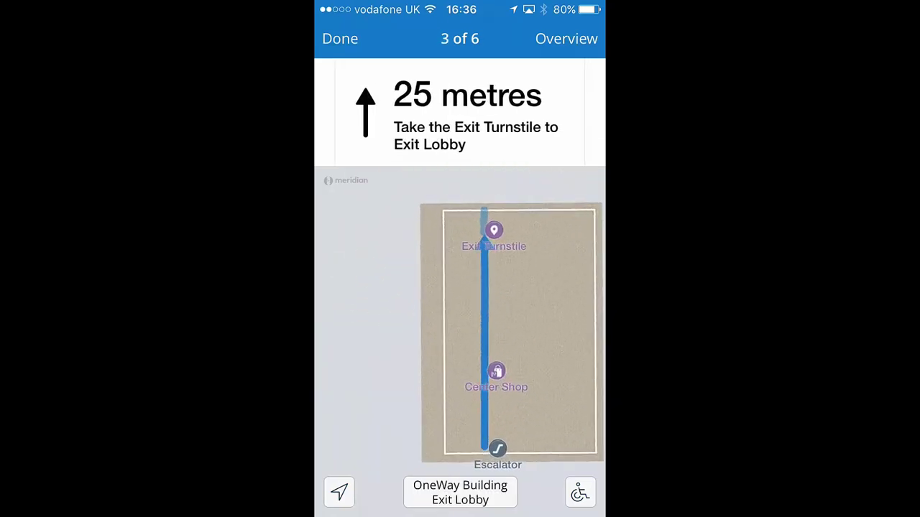
{"action": "left_click_drag", "start_coordinate": [518, 107], "coordinate": [374, 107]}
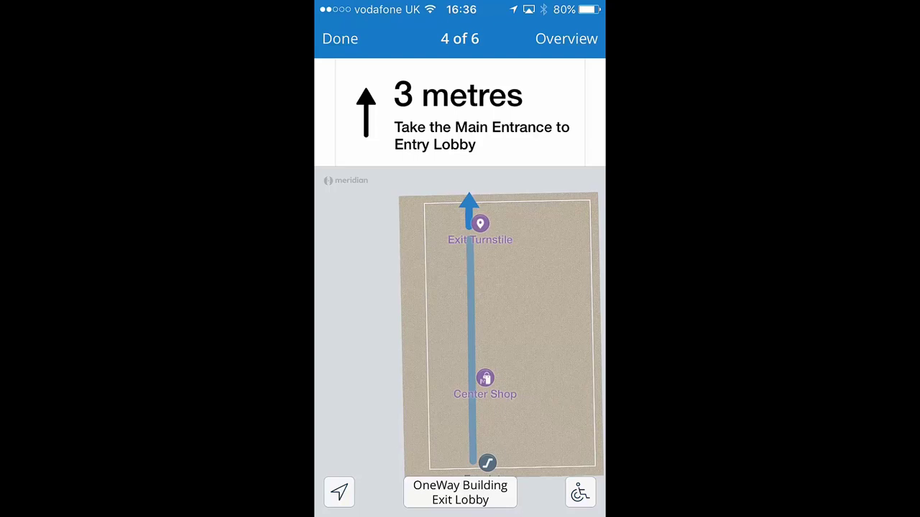
{"action": "left_click_drag", "start_coordinate": [517, 108], "coordinate": [374, 108]}
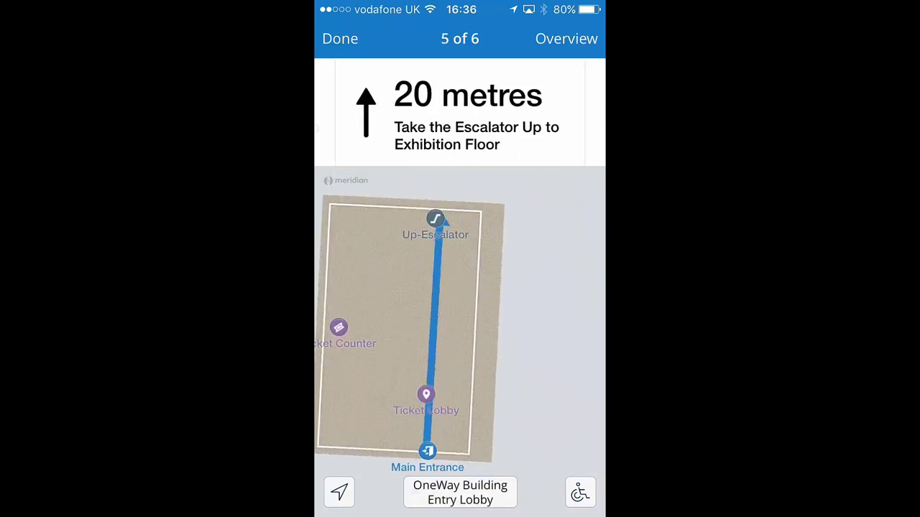
{"action": "left_click_drag", "start_coordinate": [518, 108], "coordinate": [373, 108]}
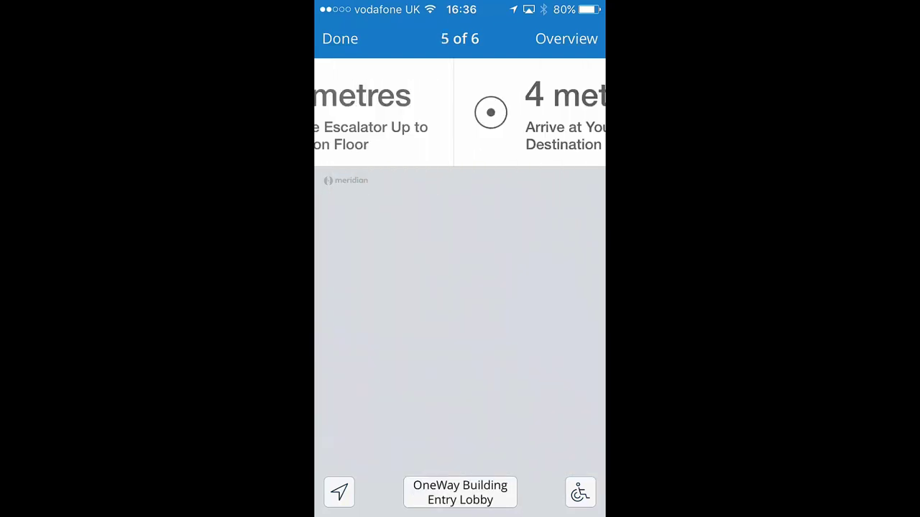